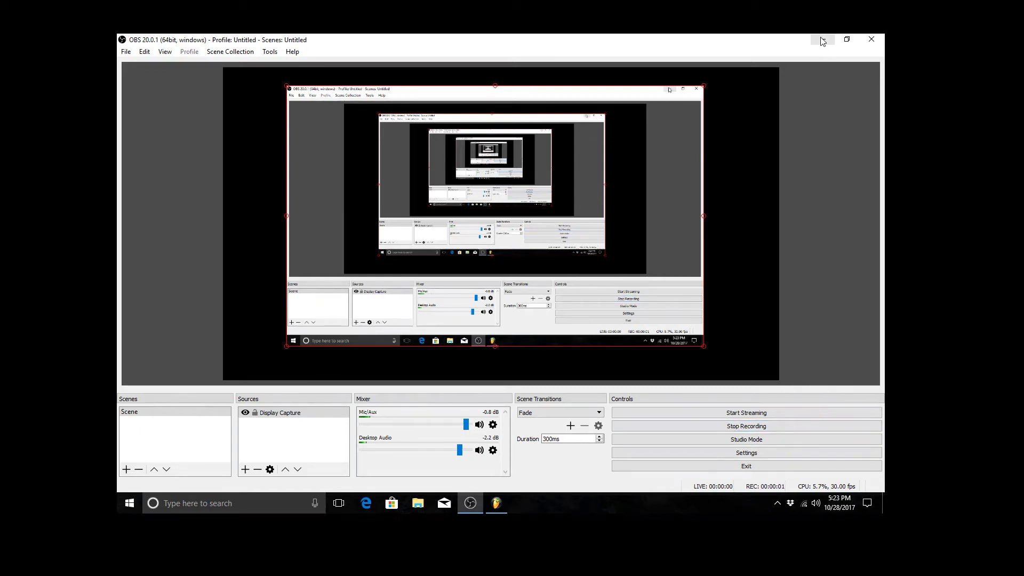
# - Minimize the OBS recording window to reveal the FL Studio mixer with the 02_Snare track
pyautogui.click(823, 42)
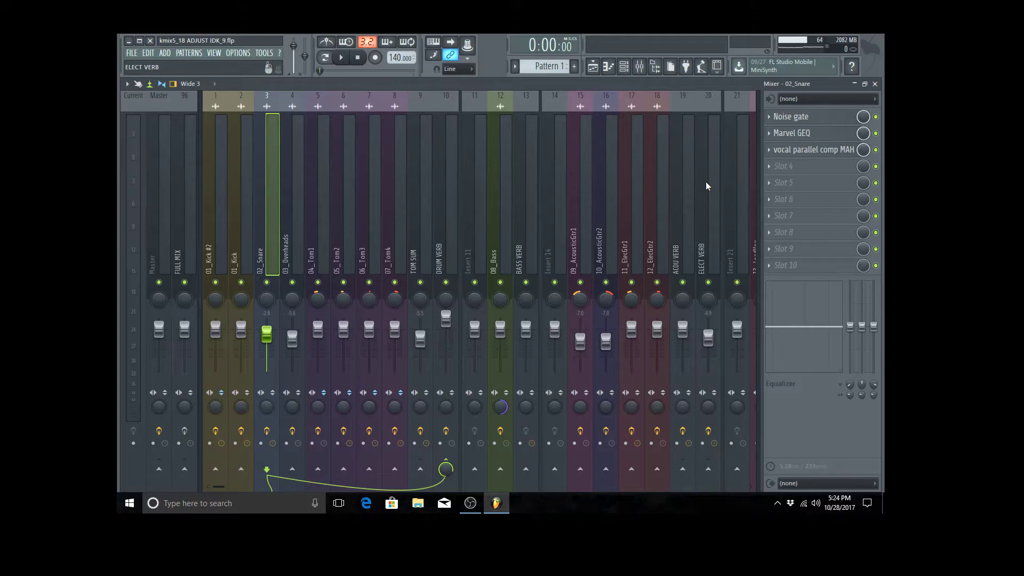
# - Audition the mix with several play/pause passes and stop playback at 0:53
pyautogui.click(342, 59)
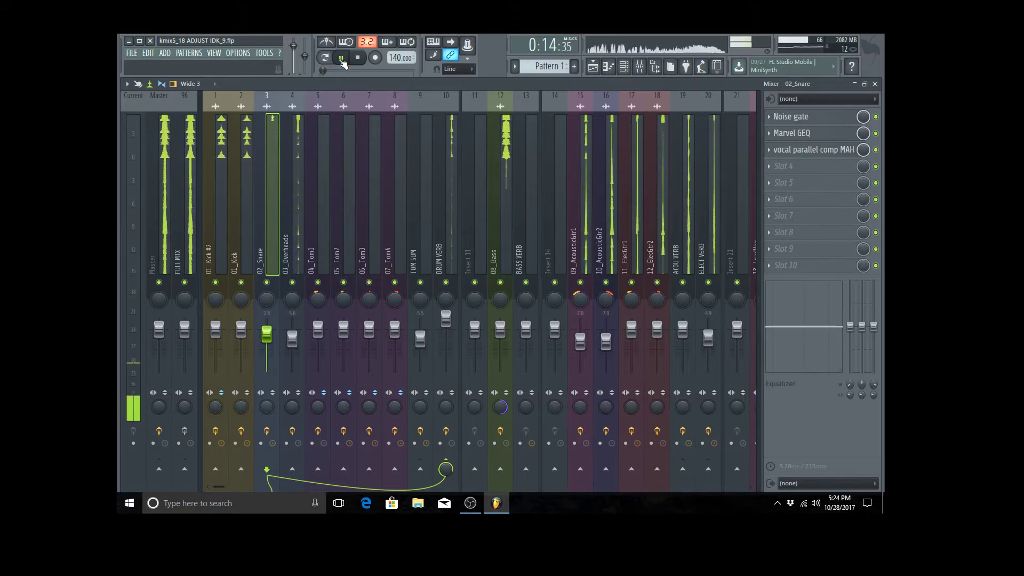
pyautogui.moveTo(133, 417); pyautogui.dragTo(138, 224)
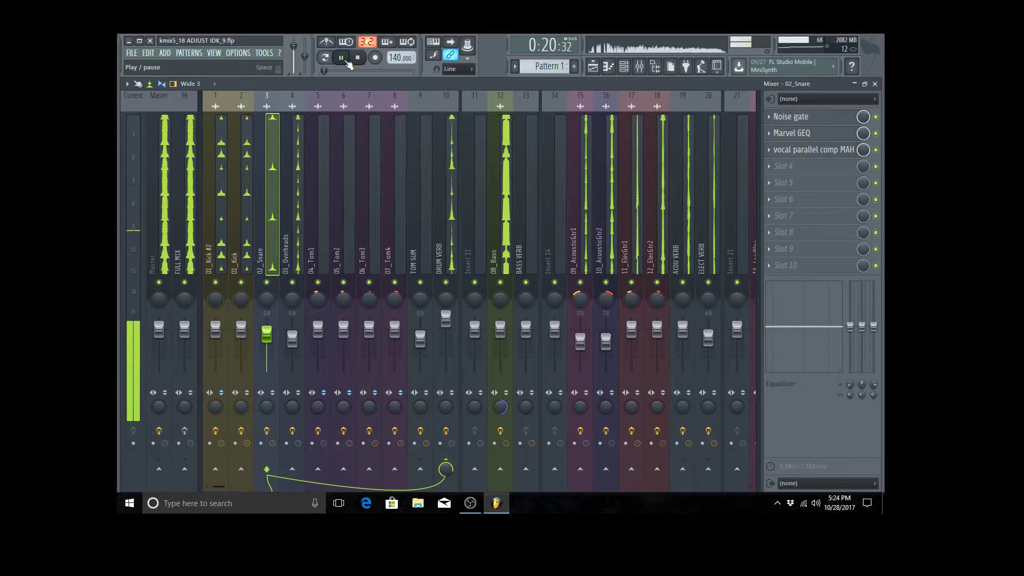
pyautogui.press('space')
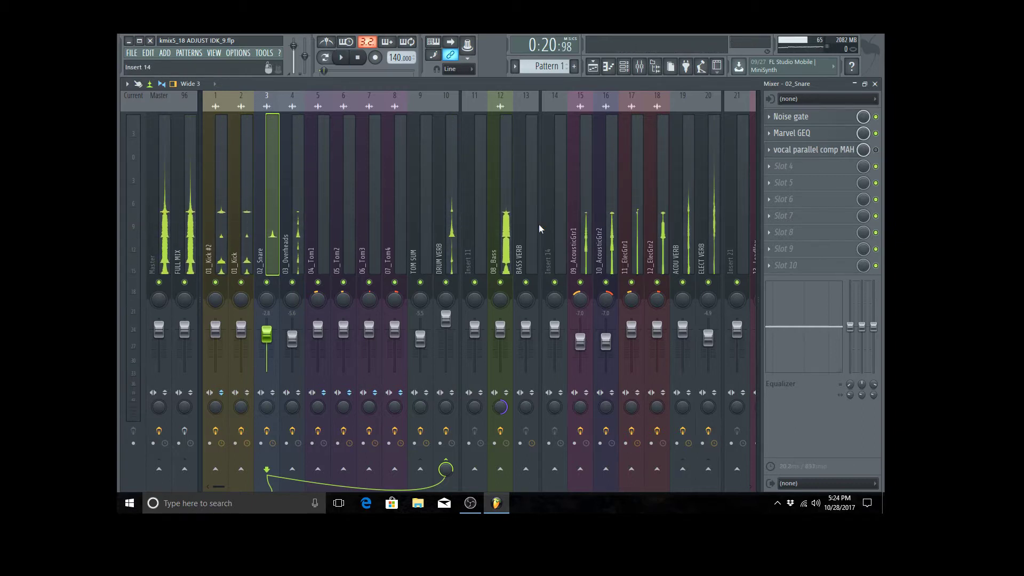
pyautogui.press('space')
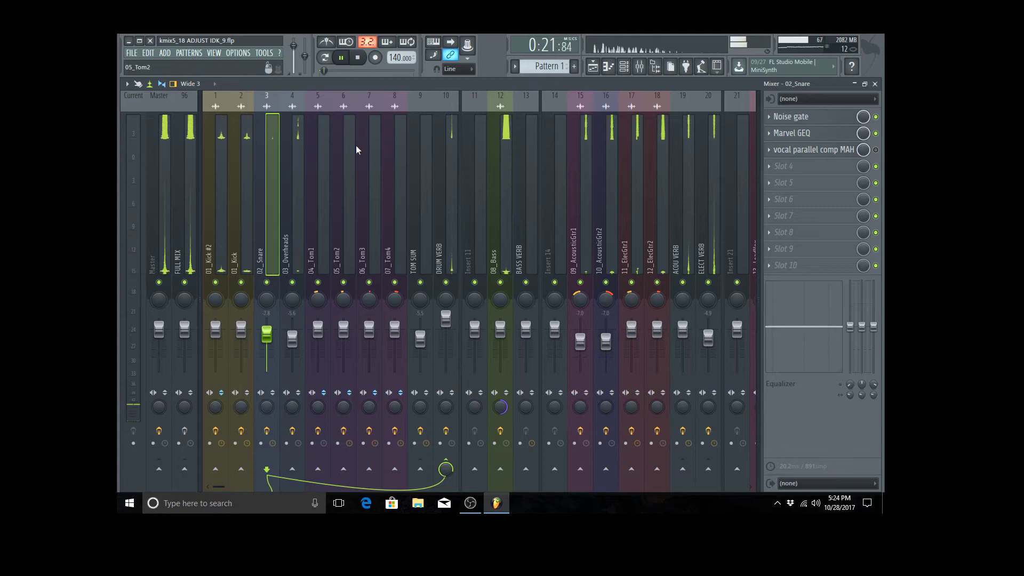
pyautogui.click(341, 57)
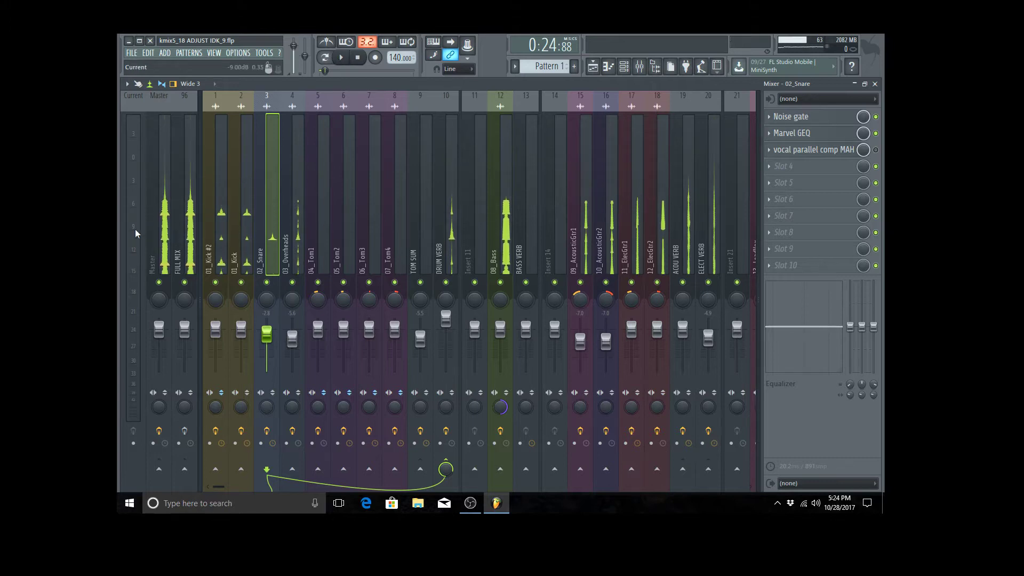
pyautogui.click(341, 58)
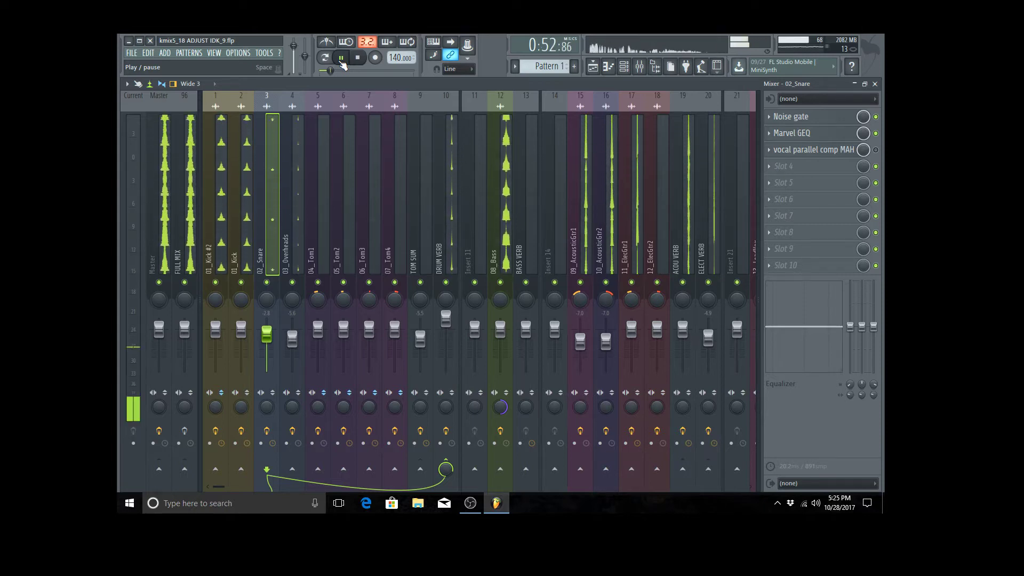
pyautogui.click(342, 65)
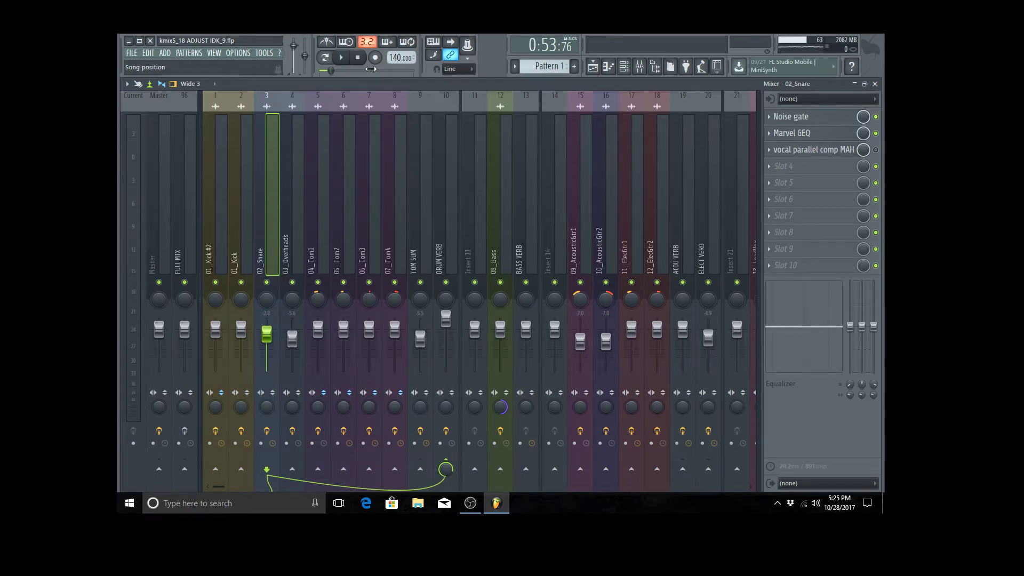
# - Bring up the snare's Maximus parallel compressor and browse its preset list without choosing one
pyautogui.click(808, 150)
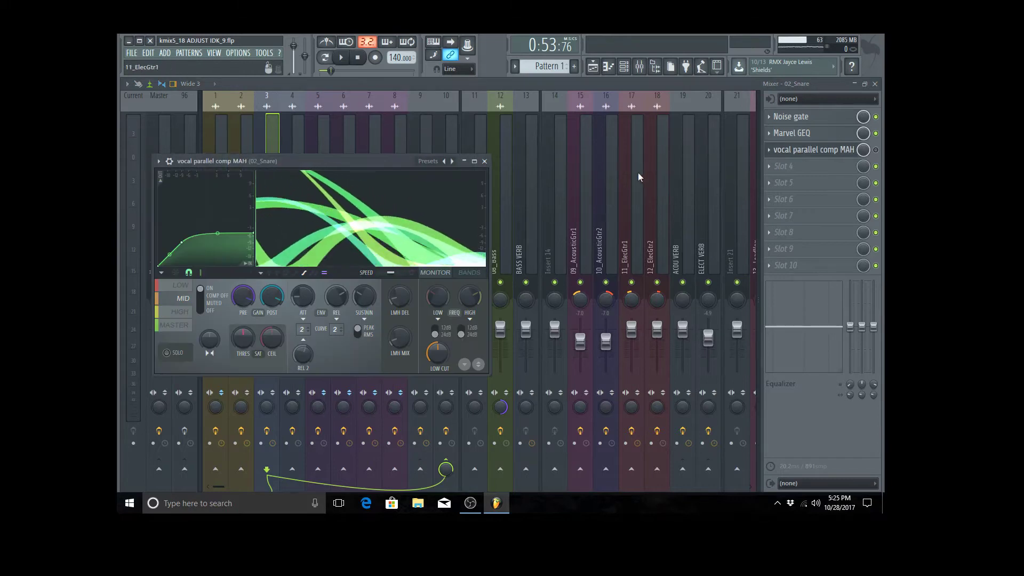
pyautogui.click(877, 152)
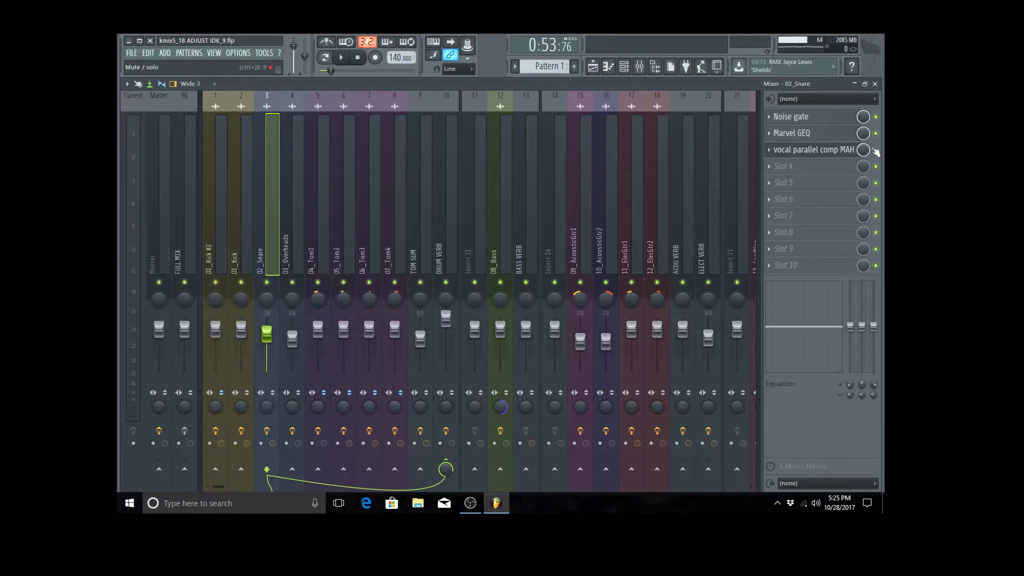
pyautogui.click(832, 149)
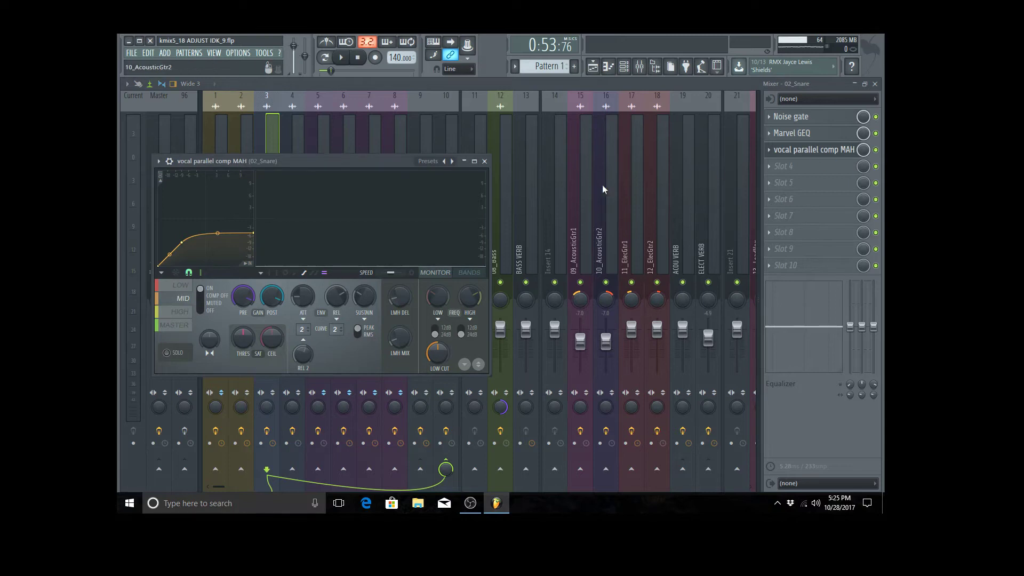
pyautogui.rightClick(453, 162)
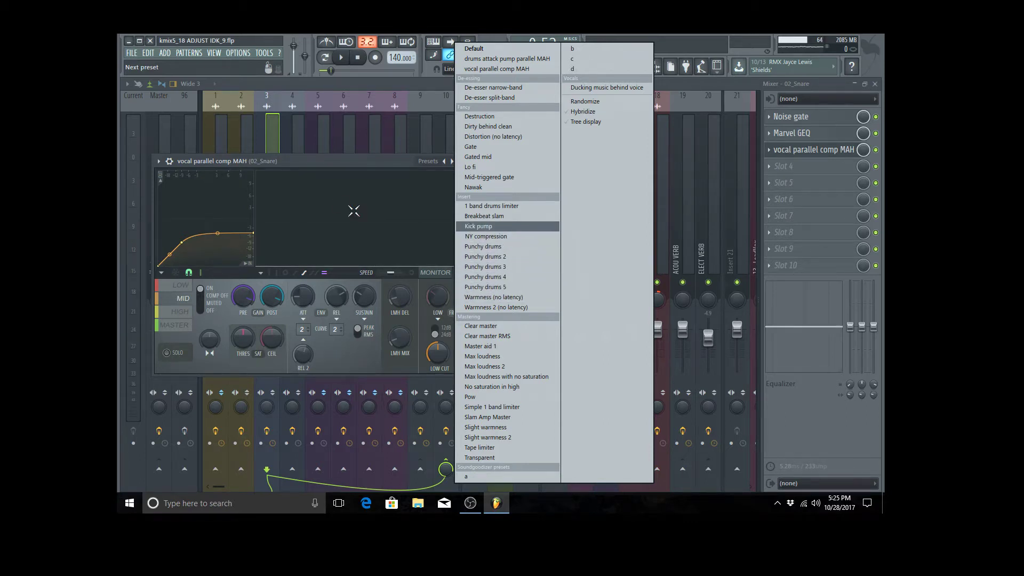
pyautogui.click(346, 155)
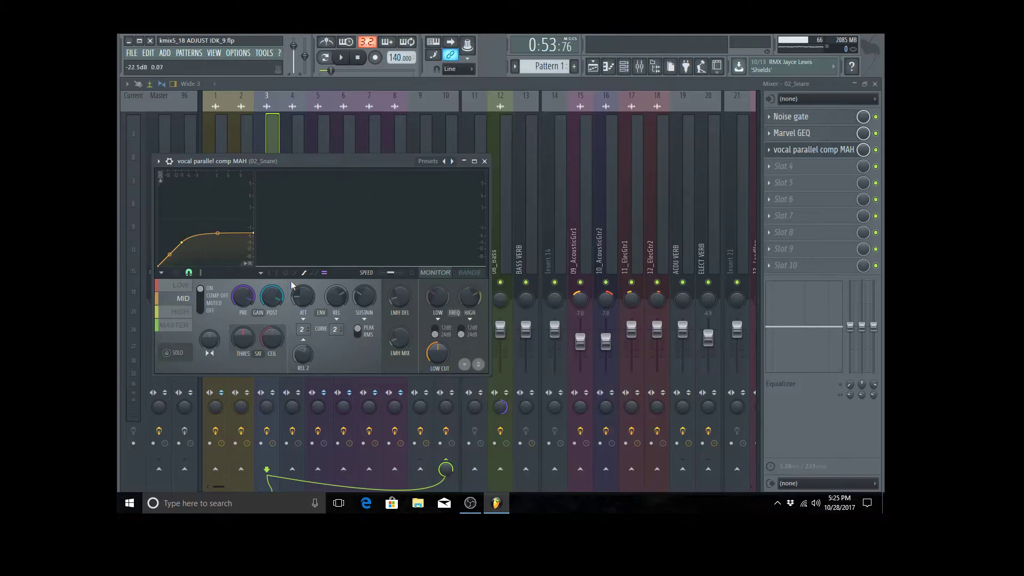
# - Switch the compressor into Master mid mode from its extra options
pyautogui.click(263, 273)
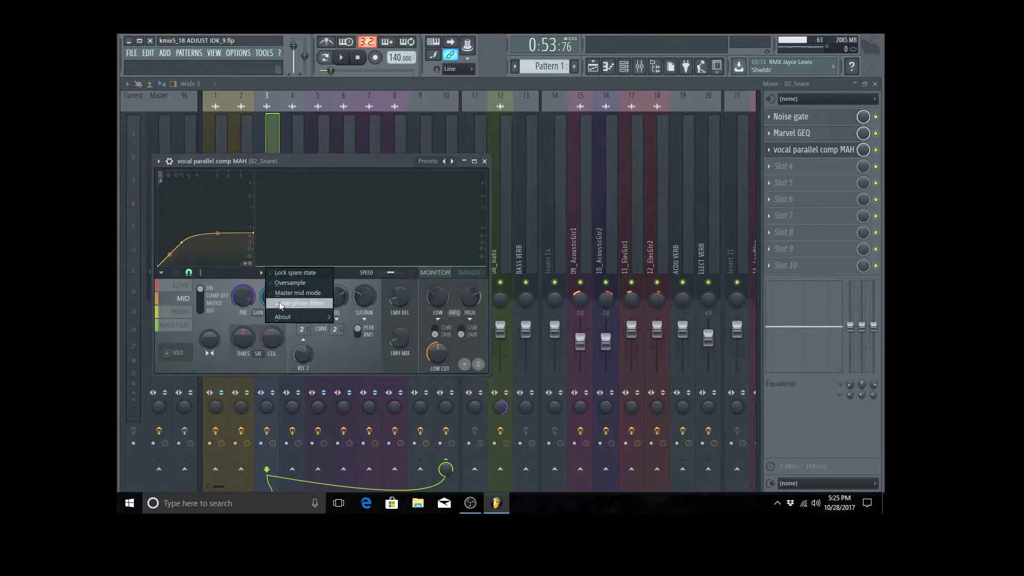
pyautogui.click(183, 295)
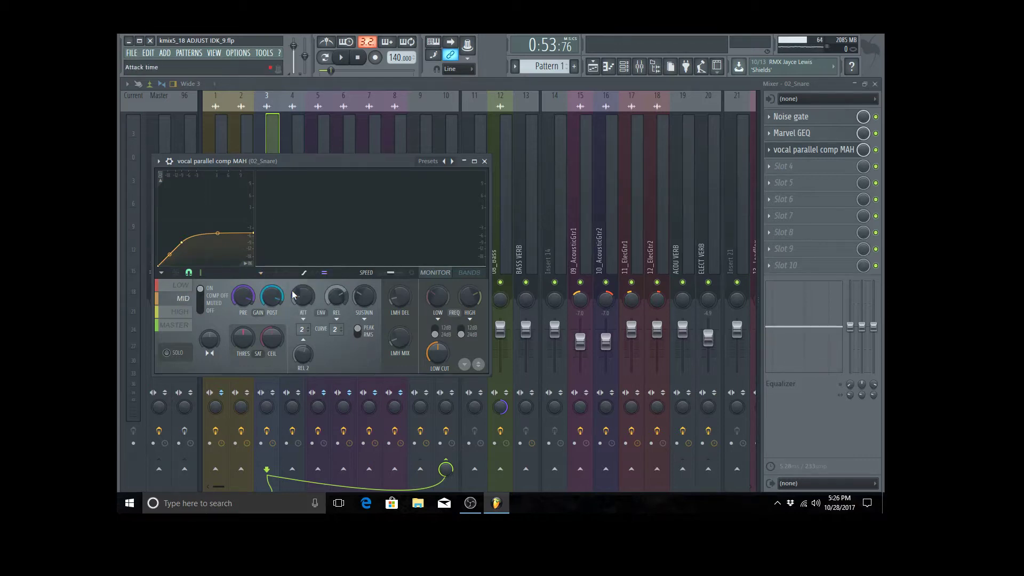
# - Select the MASTER band for a steeper compression curve and rewind the song to 0:00
pyautogui.click(175, 325)
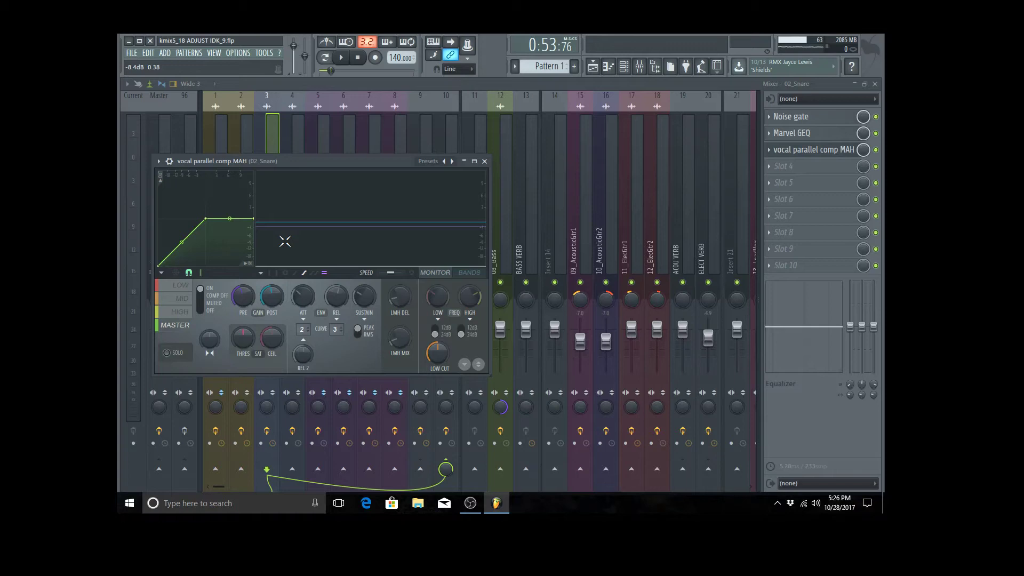
pyautogui.click(346, 60)
# - Close the plugin, centre and enlarge the mixer, and start playback from the beginning
pyautogui.click(486, 163)
pyautogui.click(865, 85)
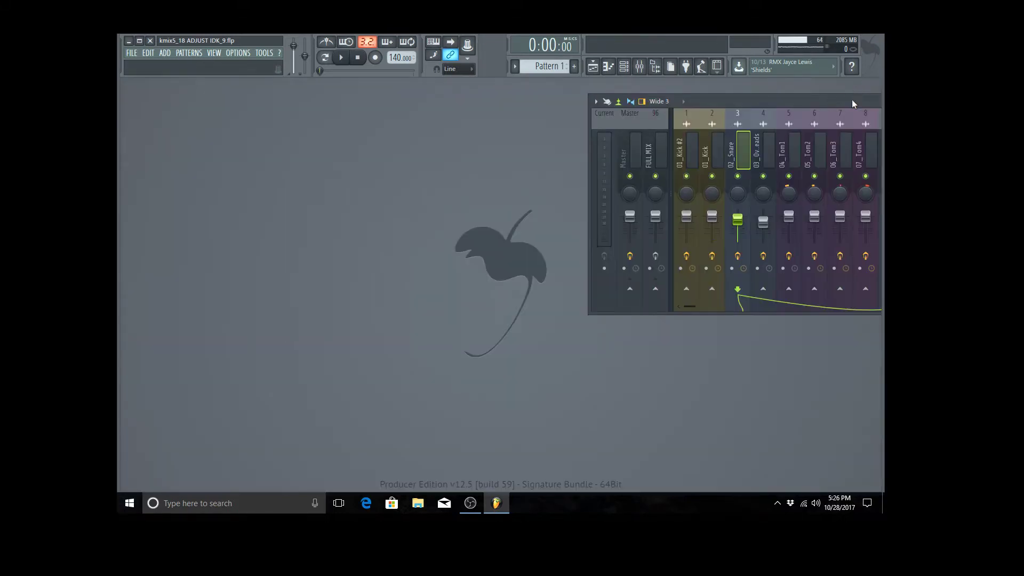
pyautogui.moveTo(839, 103); pyautogui.dragTo(501, 138)
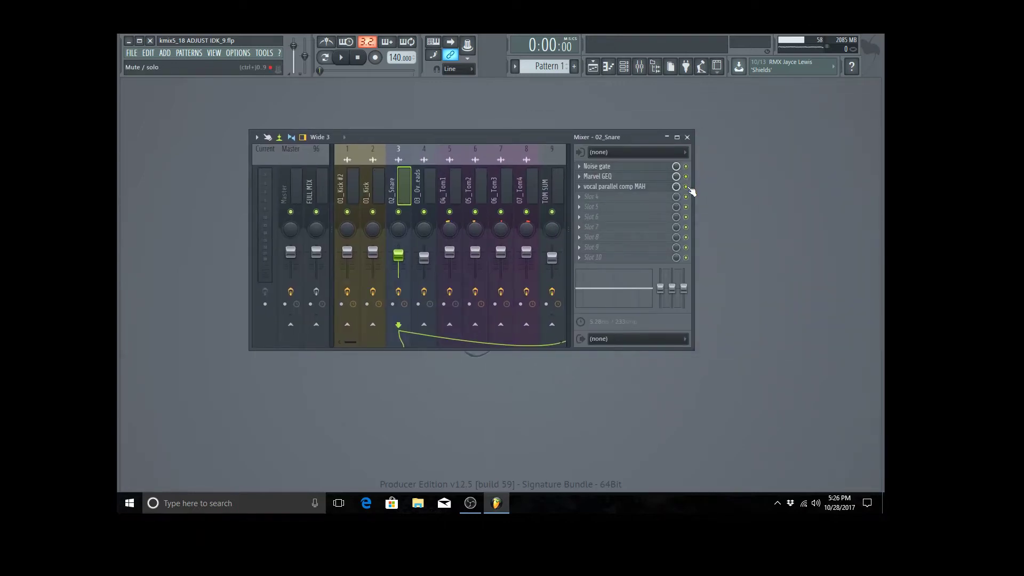
pyautogui.press('space')
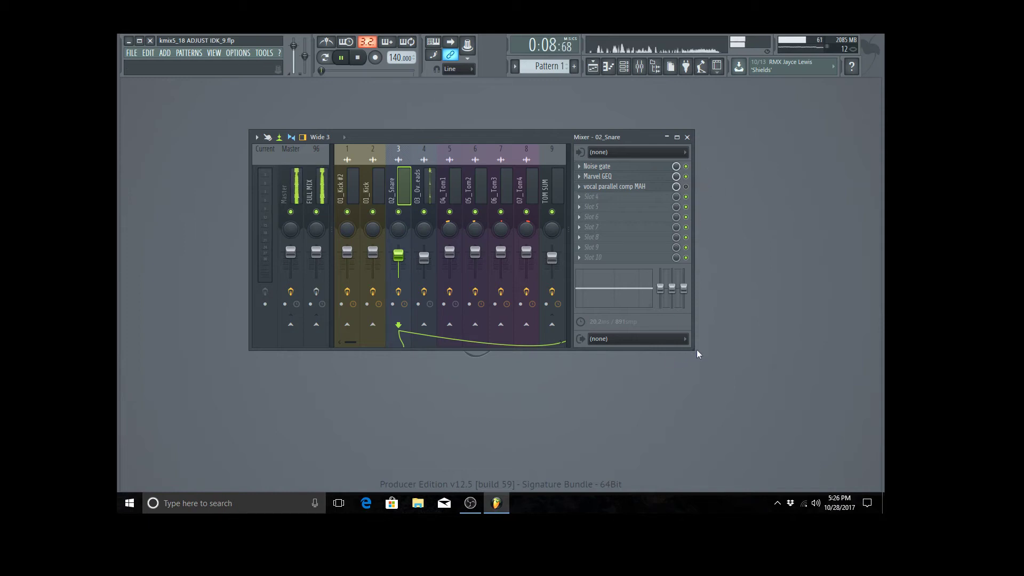
pyautogui.moveTo(693, 349); pyautogui.dragTo(752, 437)
pyautogui.moveTo(538, 136); pyautogui.dragTo(460, 119)
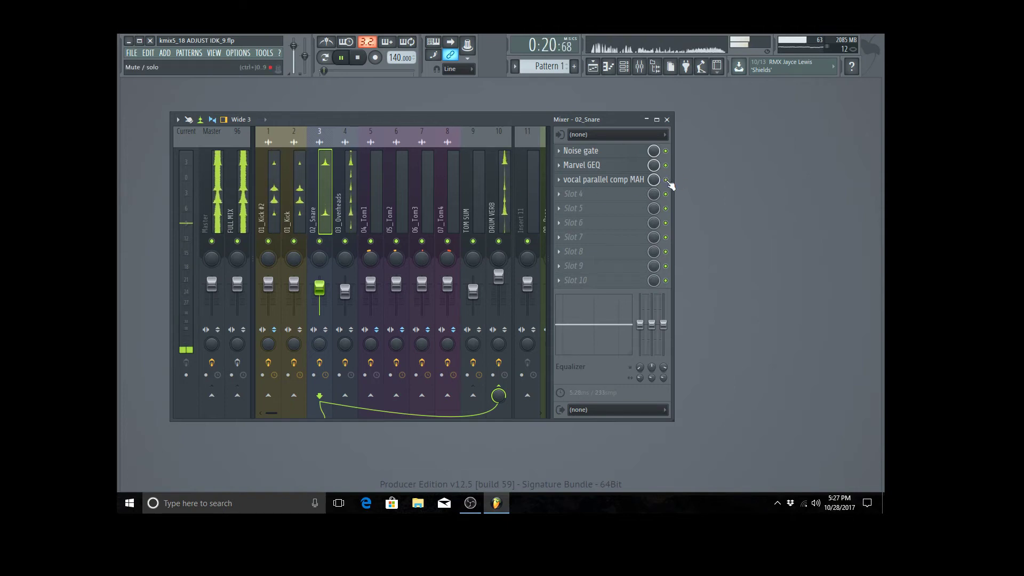
pyautogui.click(342, 58)
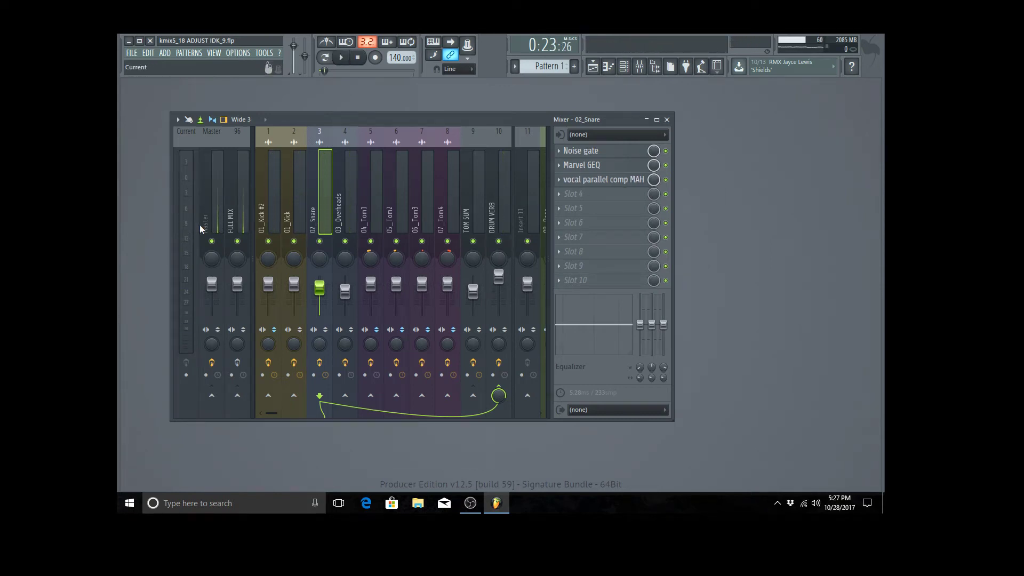
pyautogui.click(342, 58)
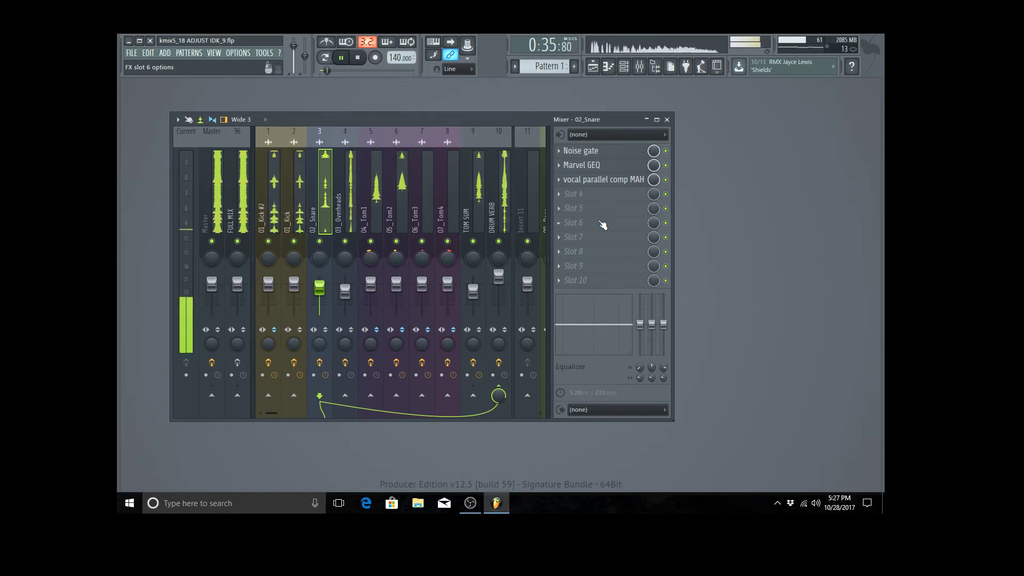
pyautogui.click(344, 59)
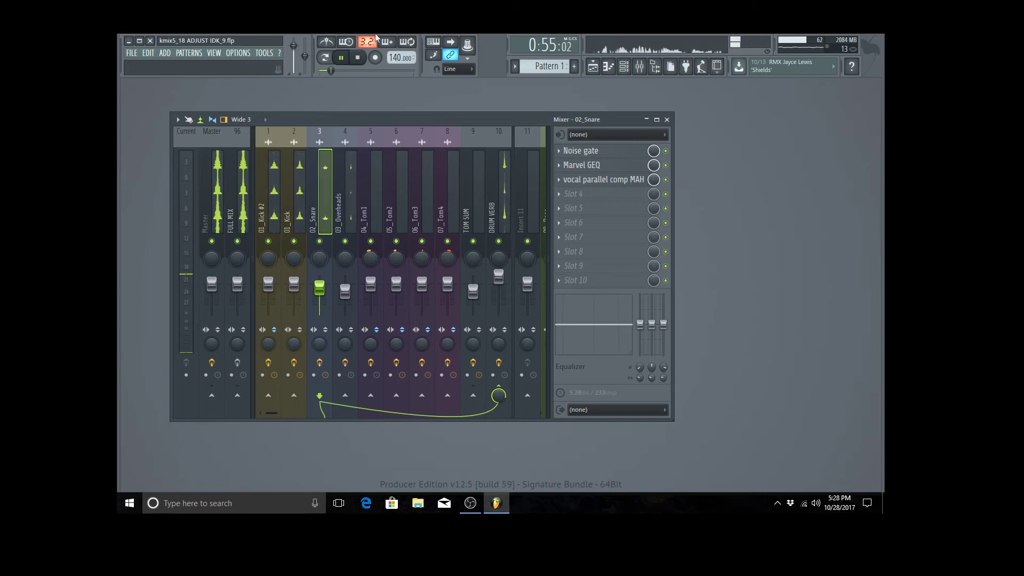
pyautogui.click(342, 58)
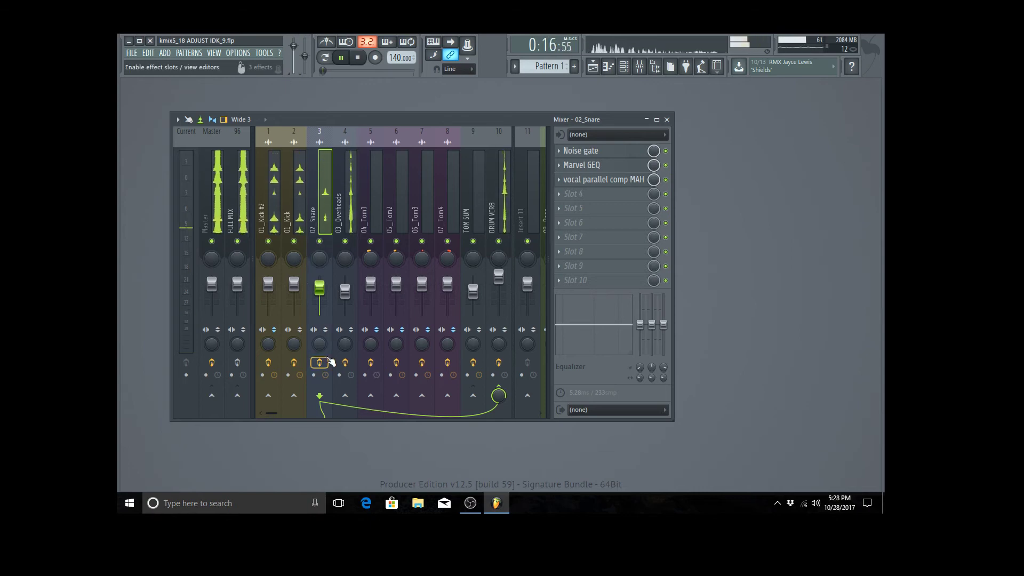
pyautogui.click(470, 504)
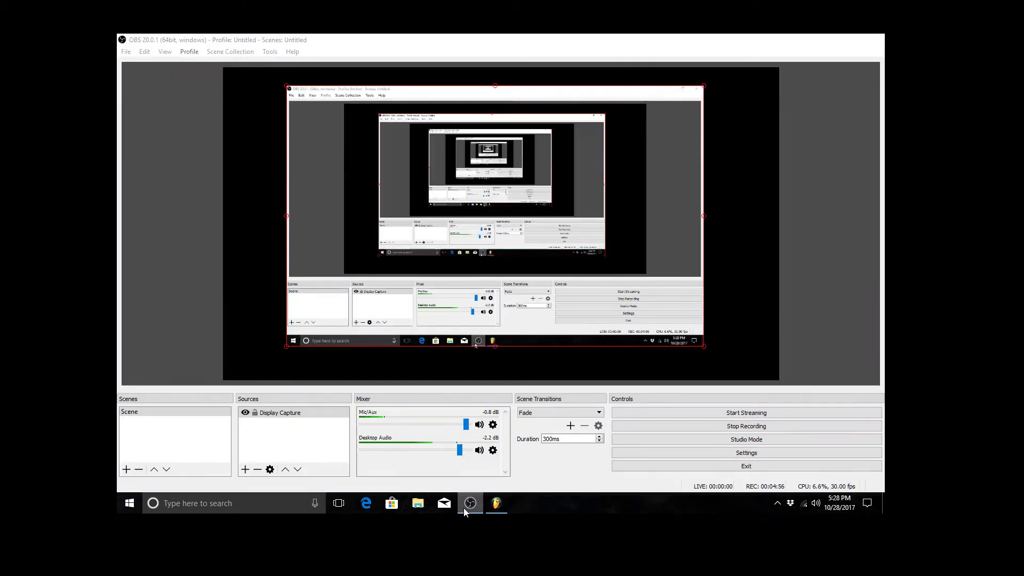
pyautogui.click(462, 508)
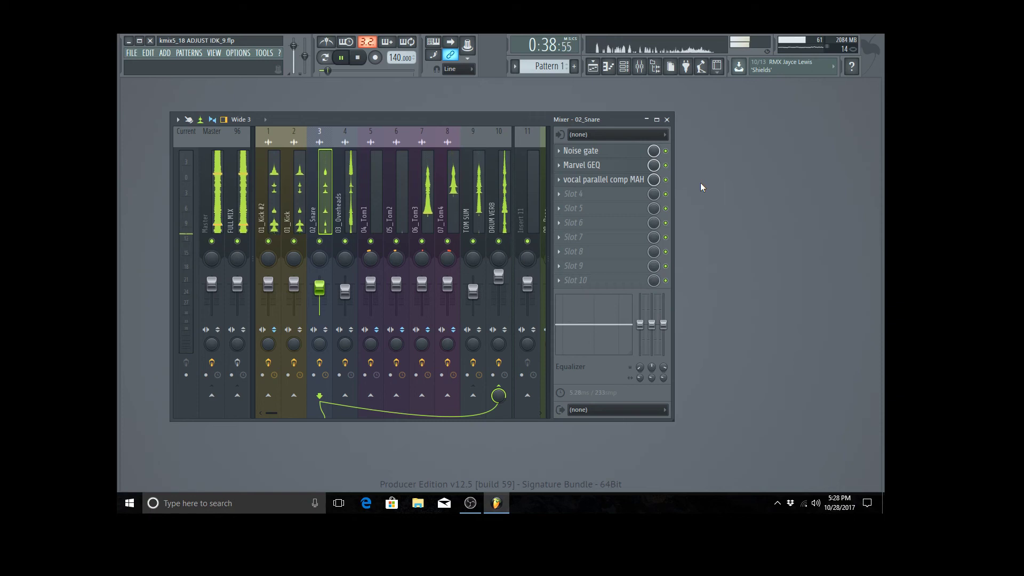
pyautogui.click(608, 180)
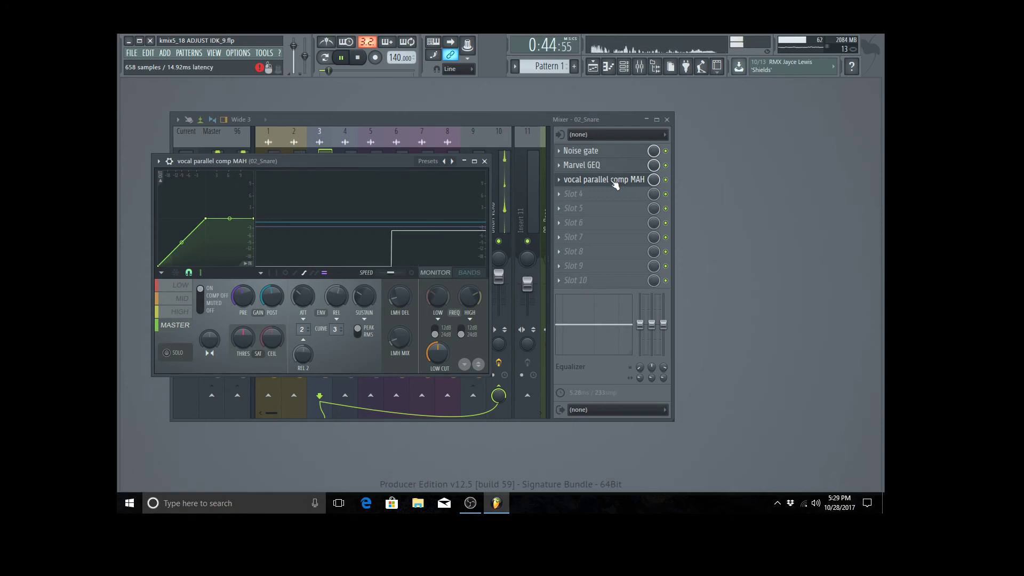
pyautogui.click(486, 161)
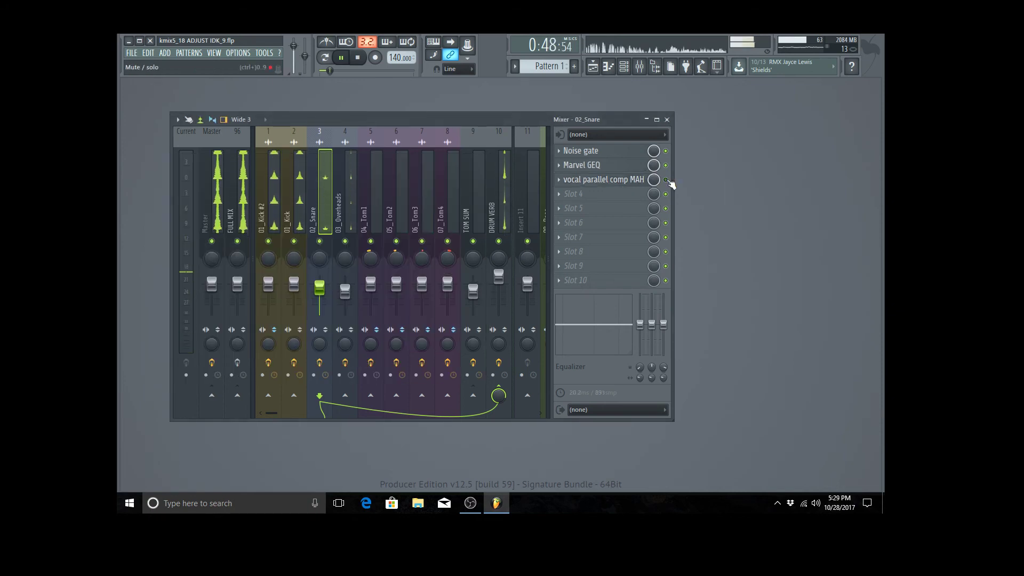
pyautogui.click(667, 181)
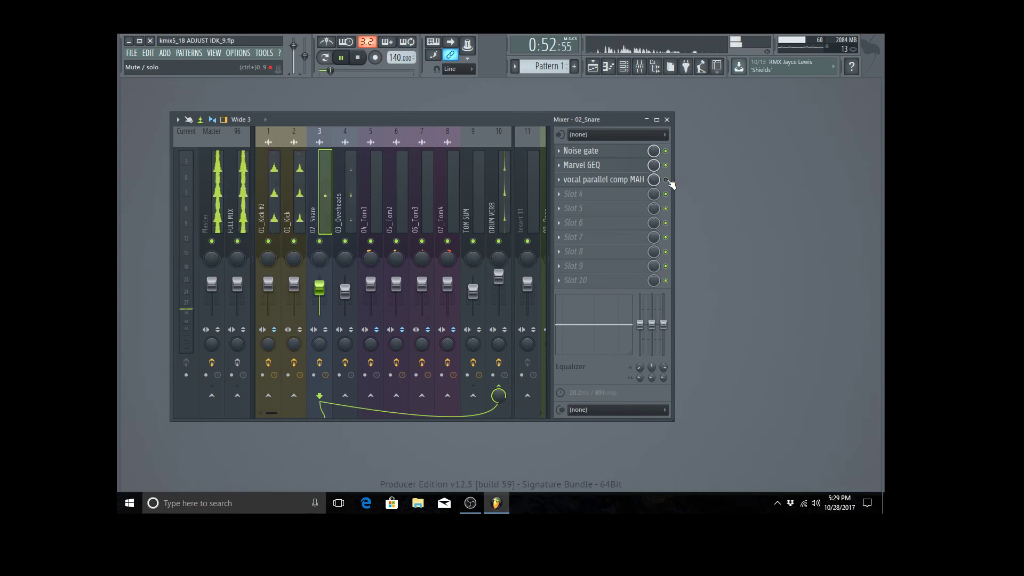
pyautogui.click(666, 180)
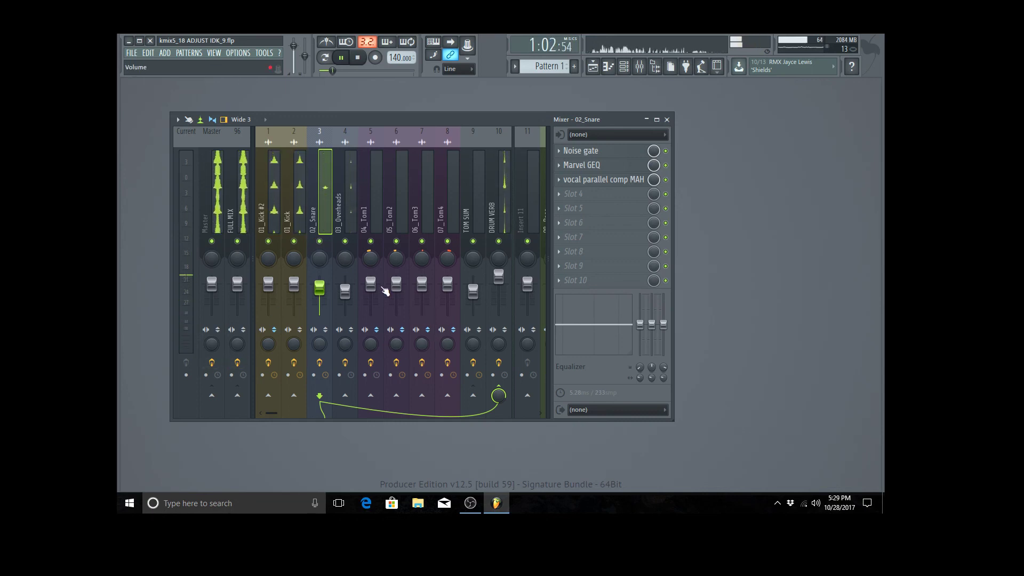
pyautogui.click(217, 192)
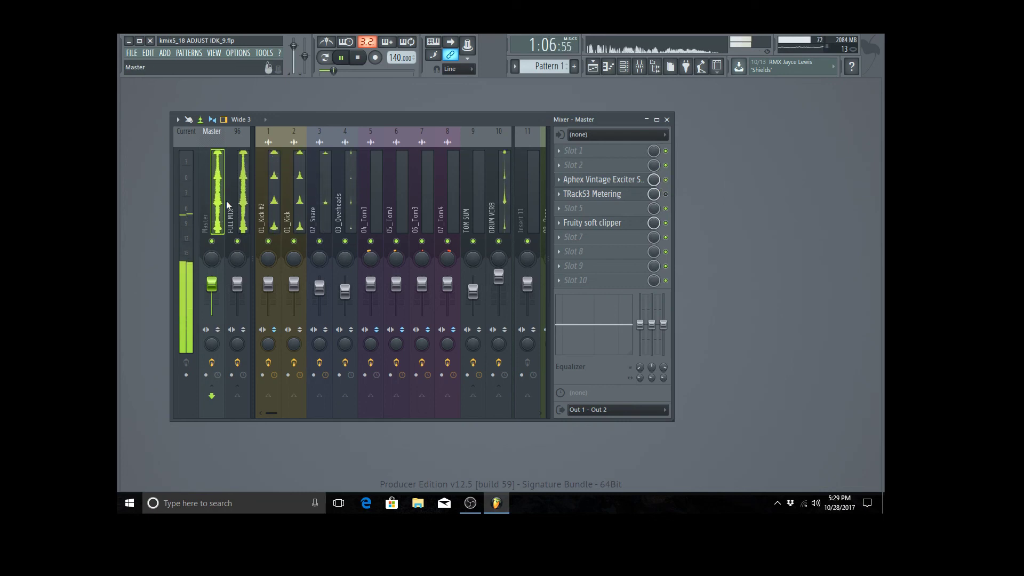
pyautogui.click(298, 192)
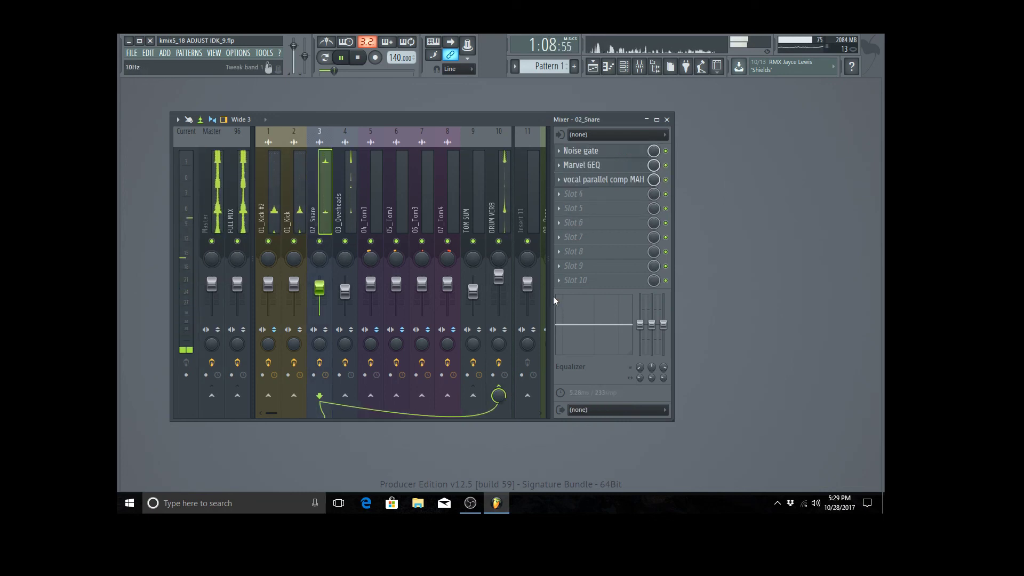
pyautogui.scroll(-10, 552, 292)
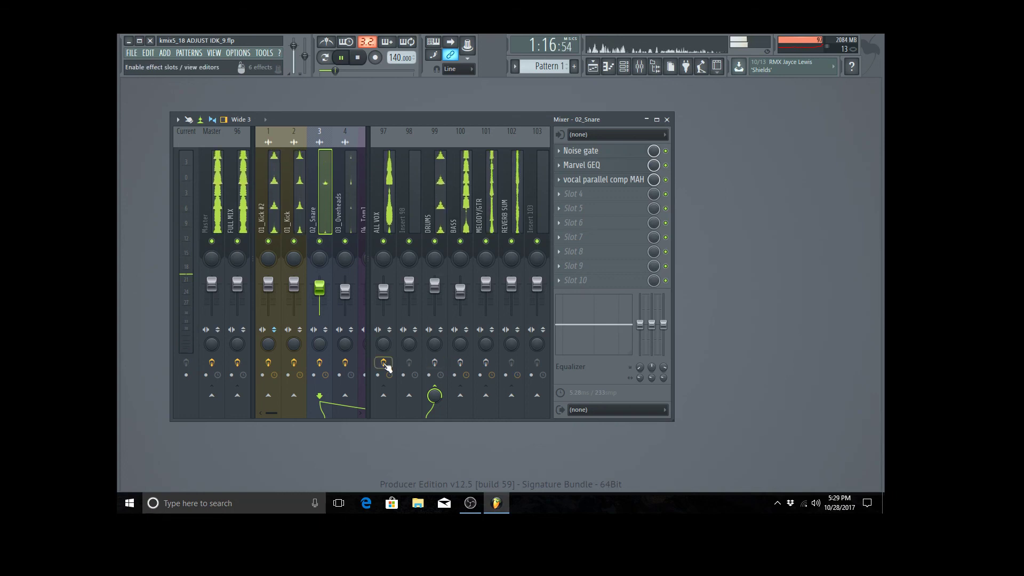
# - Stop playback and return the song to its start
pyautogui.click(358, 59)
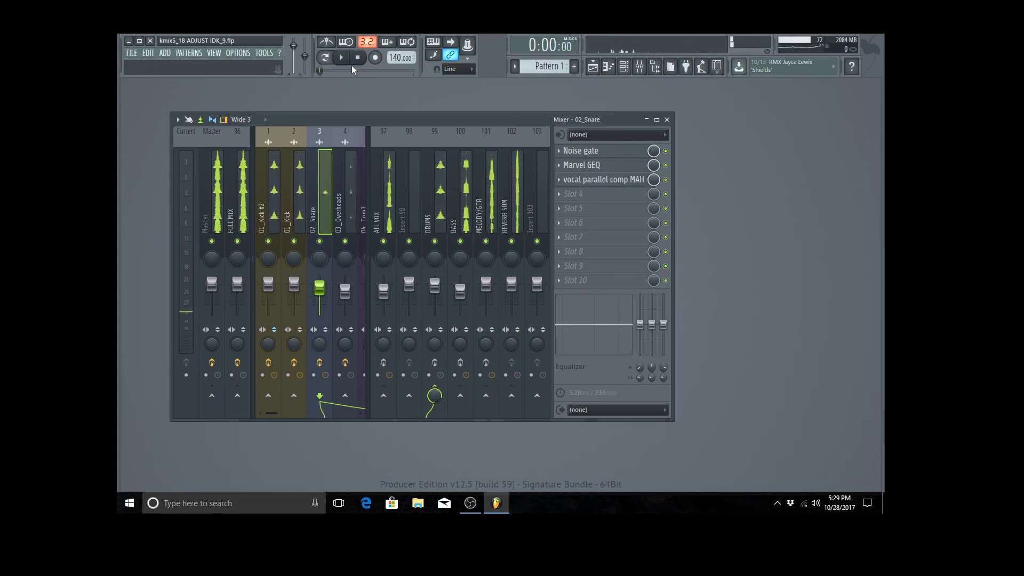